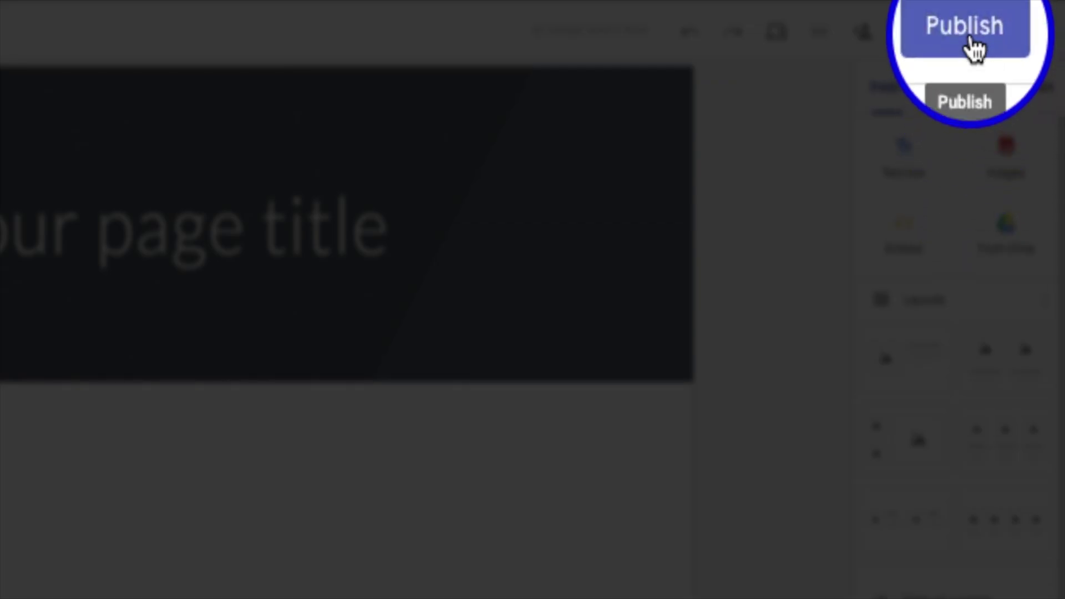
Step: Open the Publish to the web dialog for the untitled site
{"action": "left_click", "coordinate": [975, 48]}
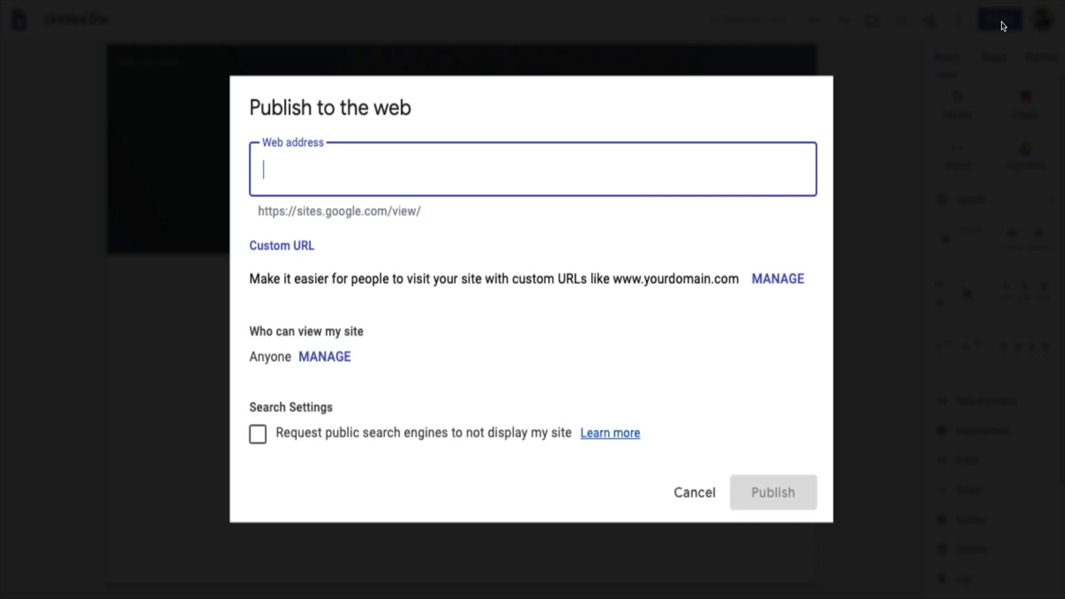
Step: Try 'abcd' as the web address, then replace it with teachercast-demo-website
{"action": "type", "text": "a"}
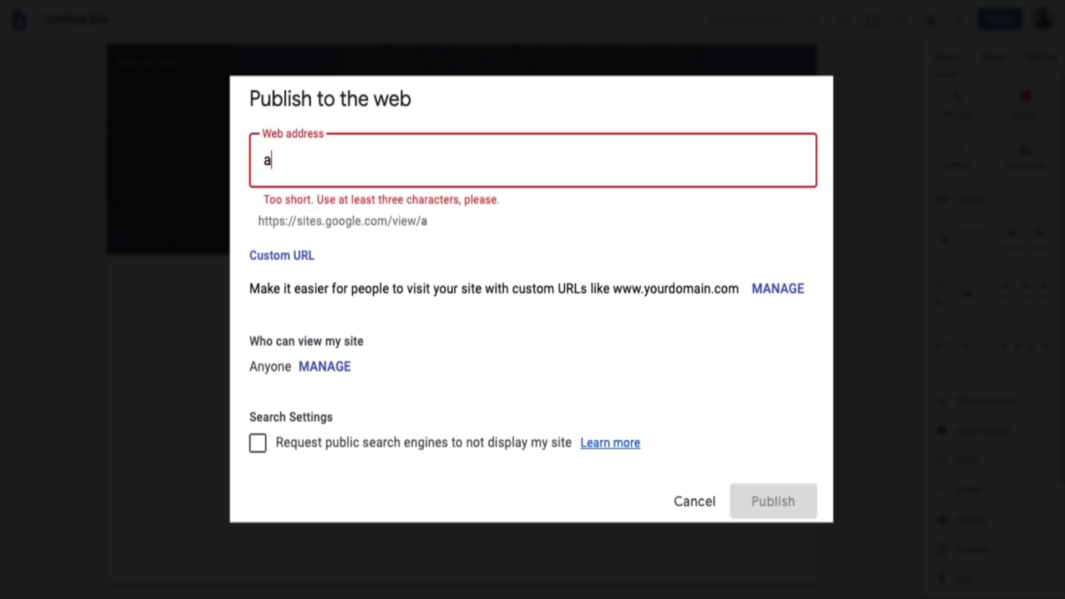
{"action": "type", "text": "bcd"}
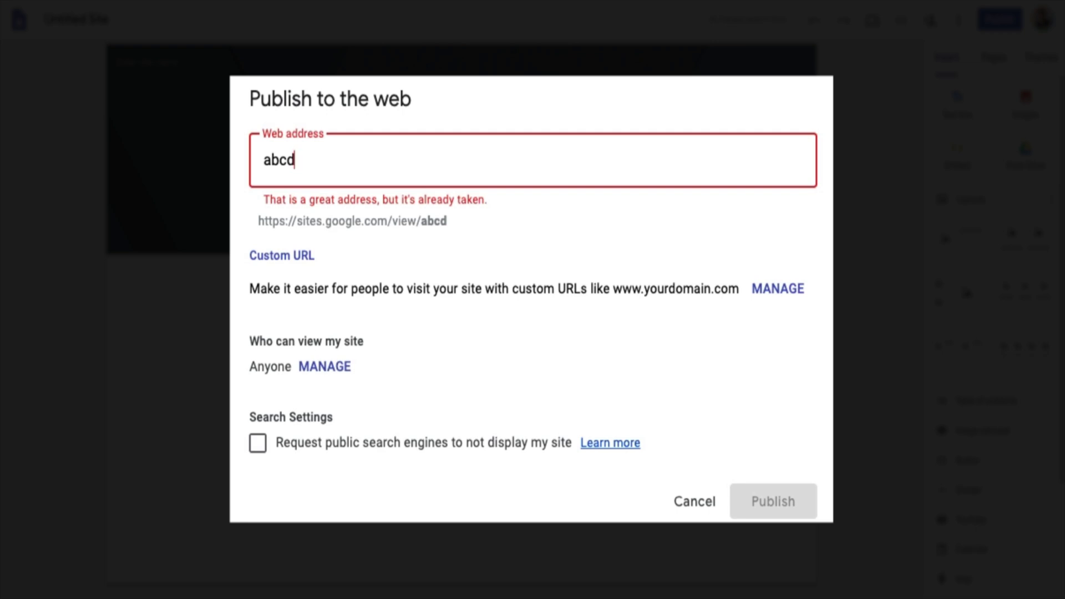
{"action": "key", "text": "BackSpace"}
{"action": "key", "text": "BackSpace"}
{"action": "key", "text": "BackSpace"}
{"action": "key", "text": "BackSpace"}
{"action": "type", "text": "teacher"}
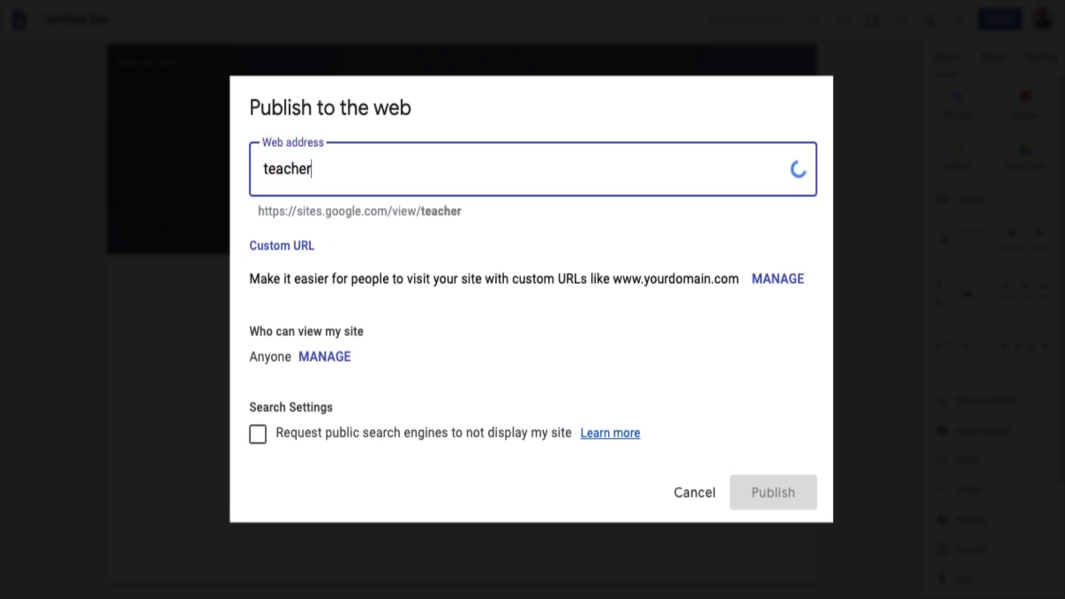
{"action": "type", "text": "cast-demo-website"}
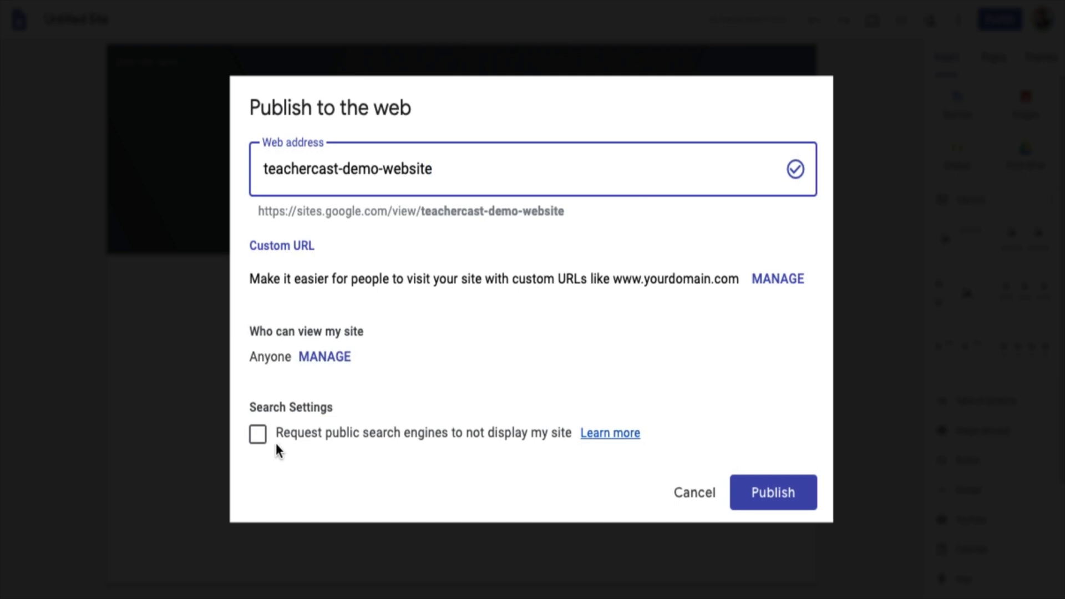
Step: Block public search engines from displaying the site and publish it at teachercast-demo-website
{"action": "left_click", "coordinate": [257, 435]}
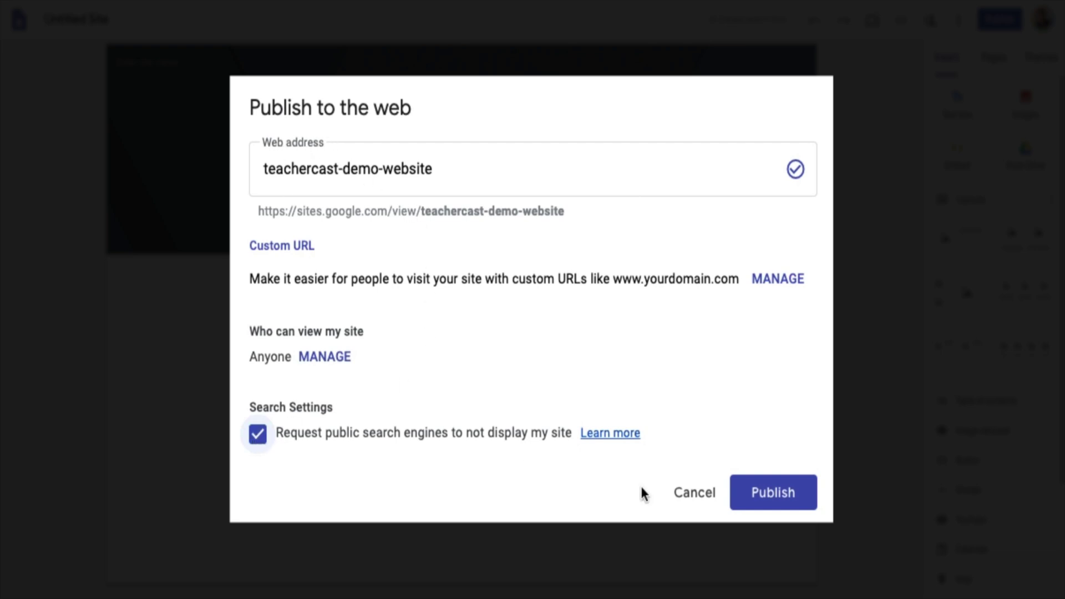
{"action": "left_click", "coordinate": [756, 493]}
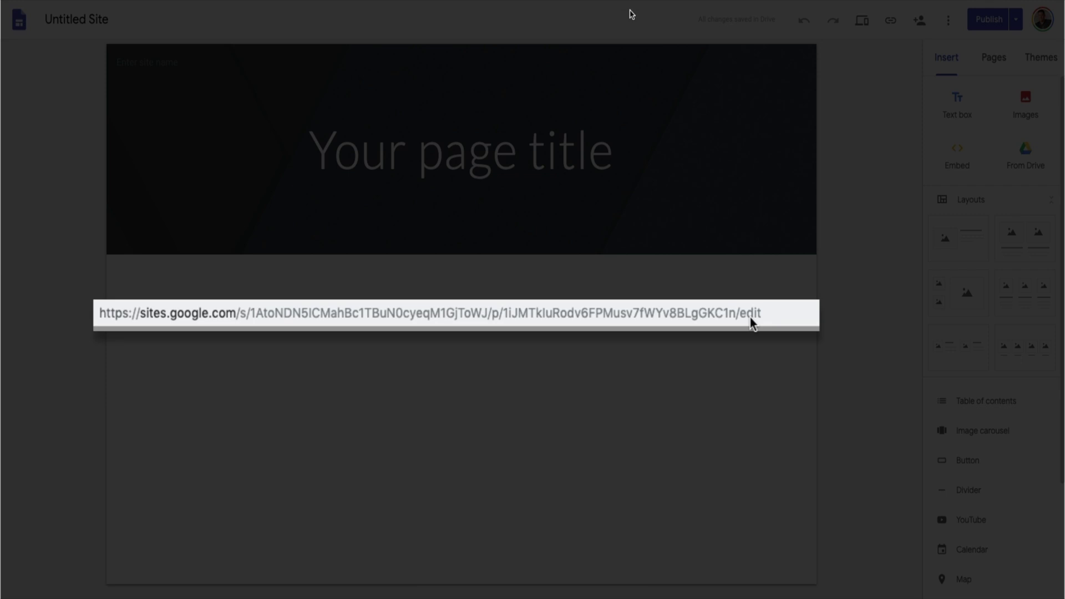
Step: Copy the published site's link and open a new blank browser tab
{"action": "left_click", "coordinate": [891, 21]}
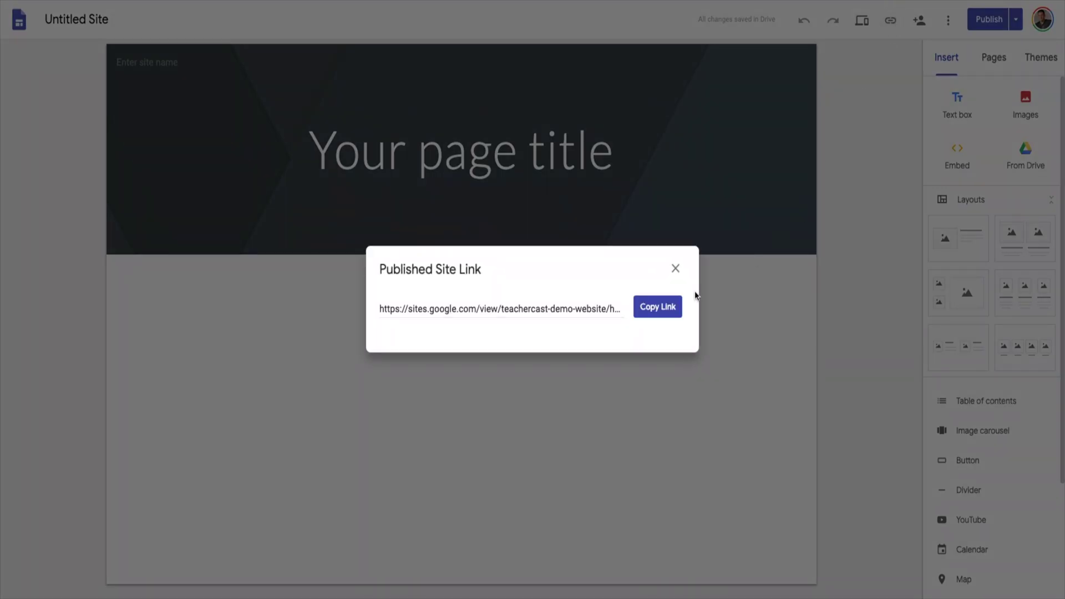
{"action": "left_click", "coordinate": [659, 309]}
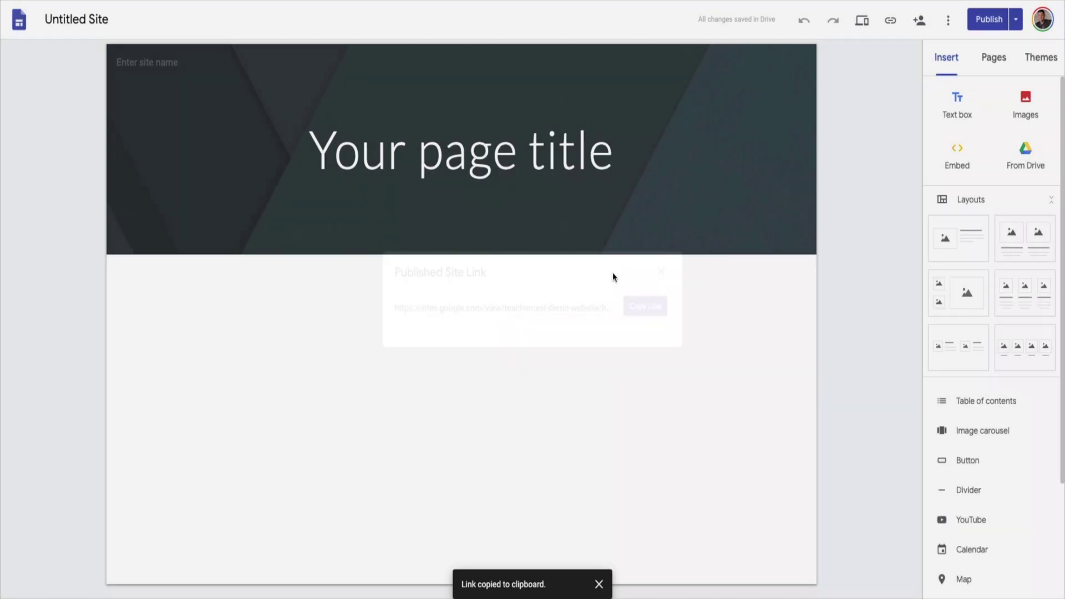
{"action": "key", "text": "ctrl+t"}
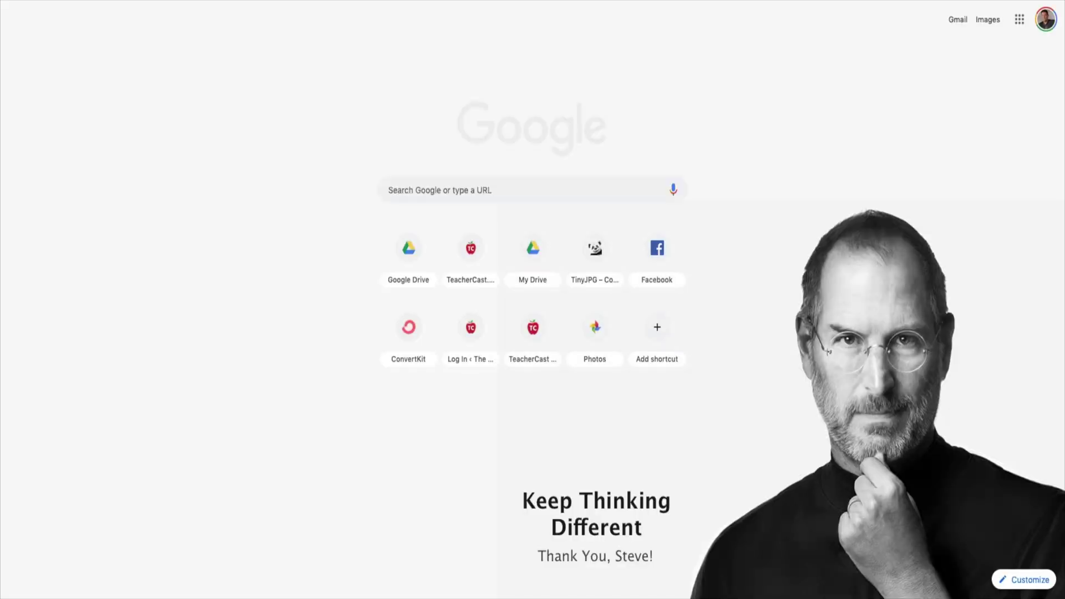
Step: Paste the copied link into the new tab and load the published site
{"action": "key", "text": "ctrl+v"}
{"action": "key", "text": "Return"}
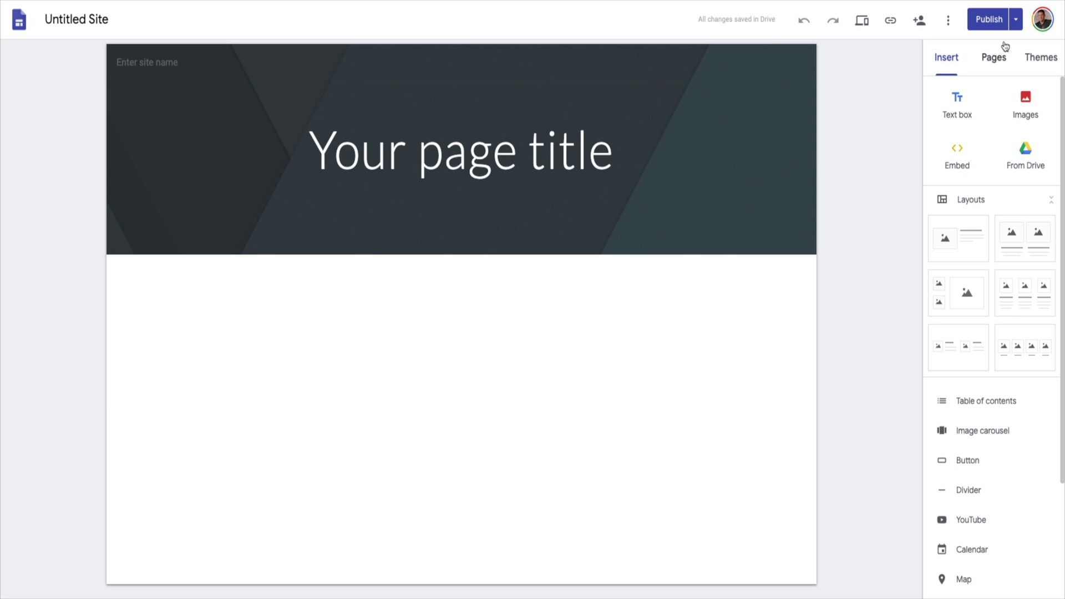
Step: Check the publish settings keep teachercast-demo-website and the search block, then cancel
{"action": "left_click", "coordinate": [1016, 22]}
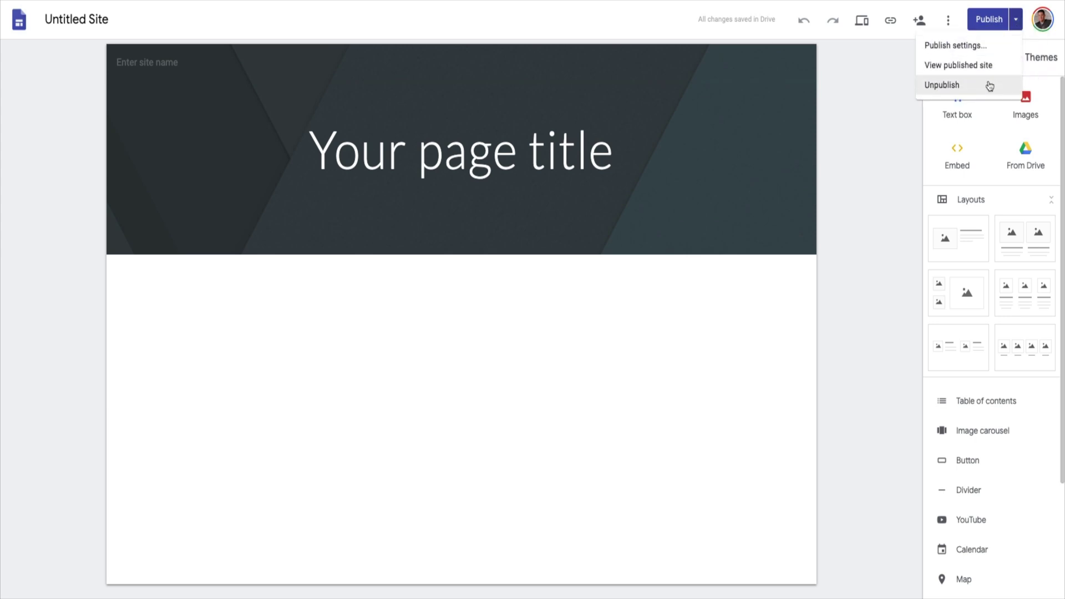
{"action": "left_click", "coordinate": [946, 50]}
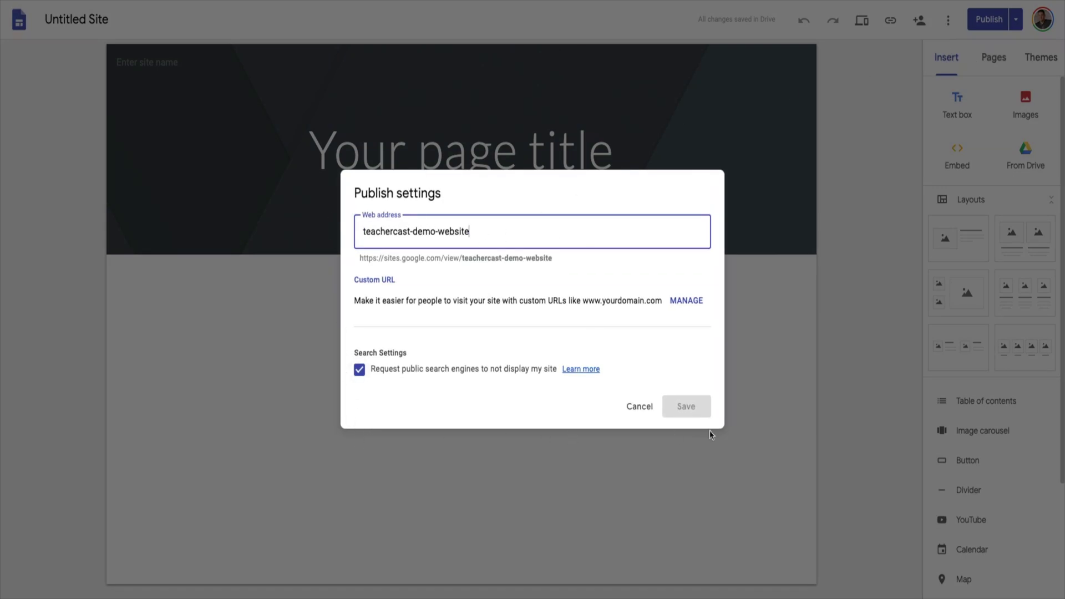
{"action": "left_click", "coordinate": [640, 409]}
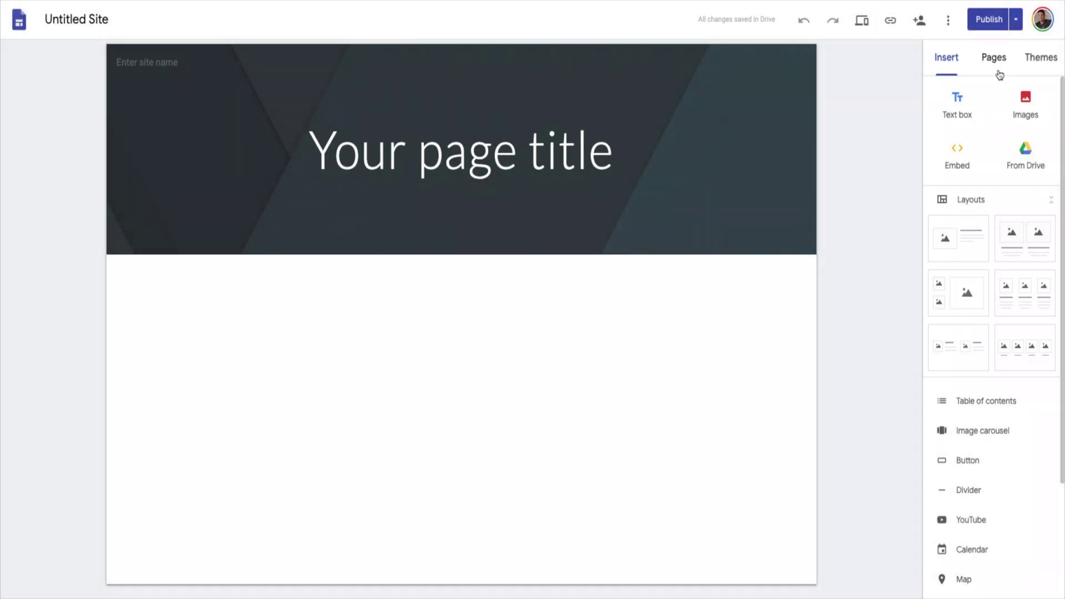
{"action": "left_click", "coordinate": [1017, 20]}
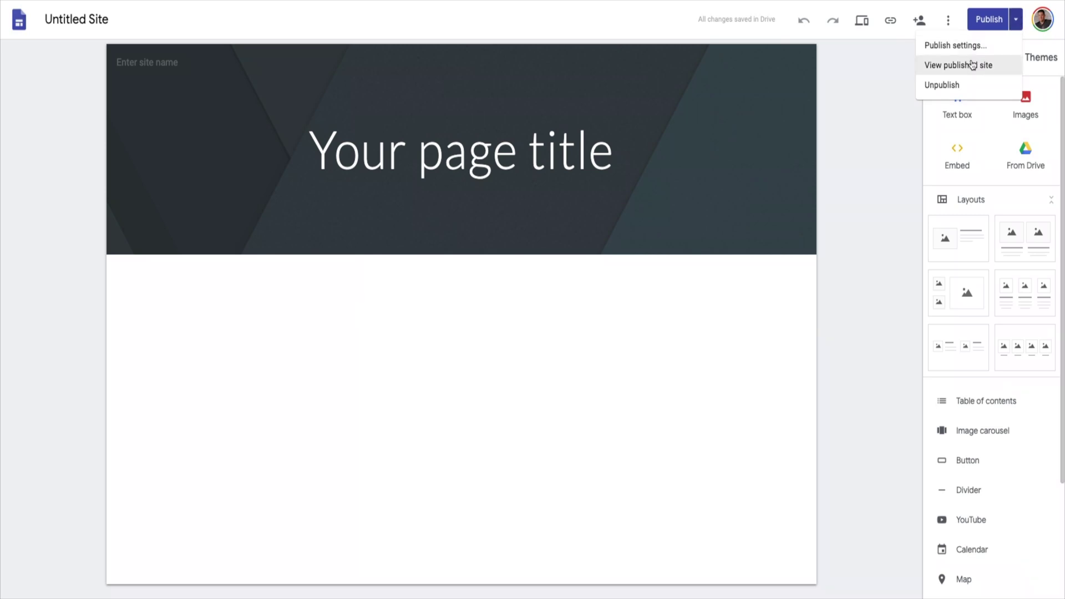
{"action": "left_click", "coordinate": [972, 65]}
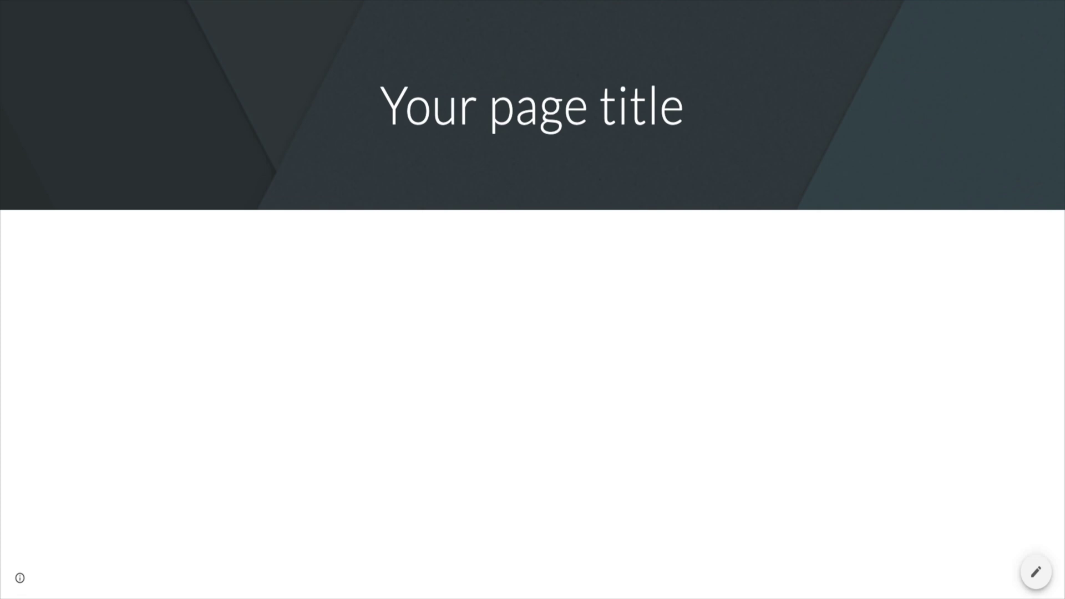
{"action": "key", "text": "ctrl+w"}
{"action": "left_click", "coordinate": [1017, 22]}
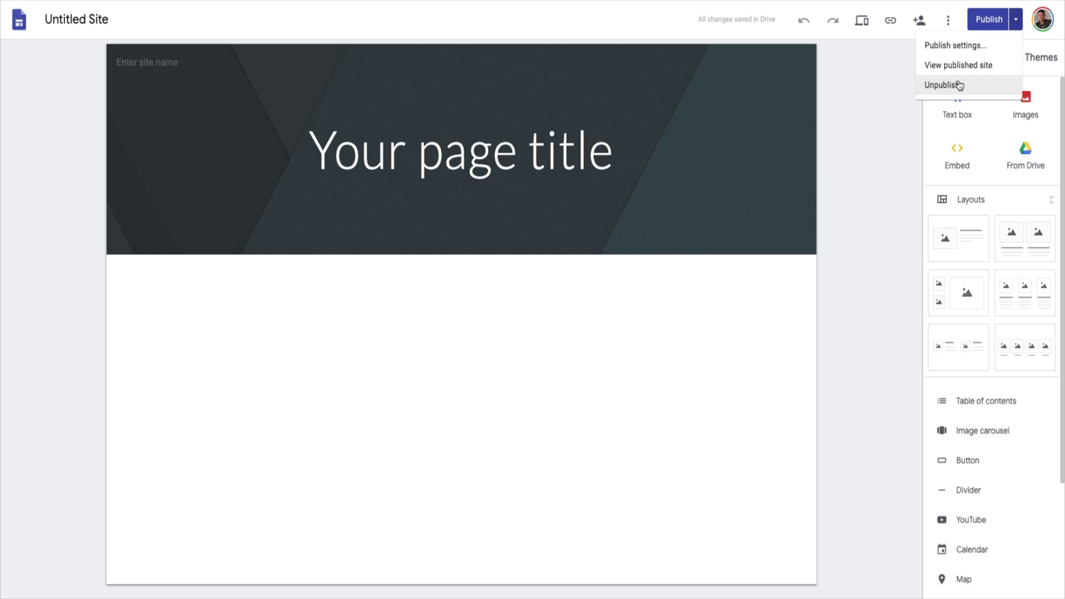
Step: Remove the trailing -1 from the web address and leave publish settings unsaved
{"action": "left_click", "coordinate": [955, 46]}
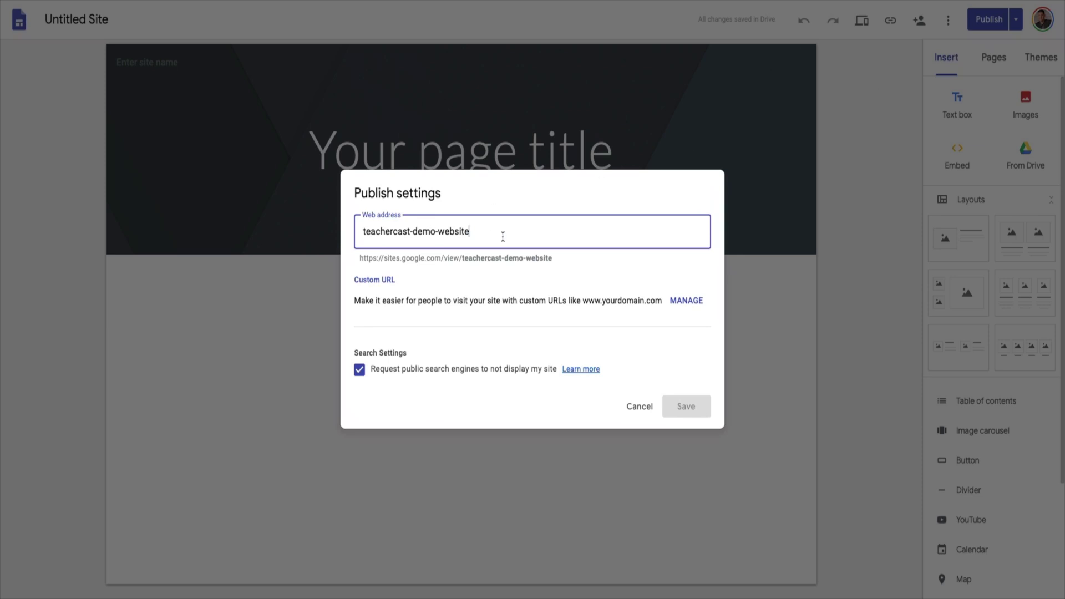
{"action": "type", "text": "-1"}
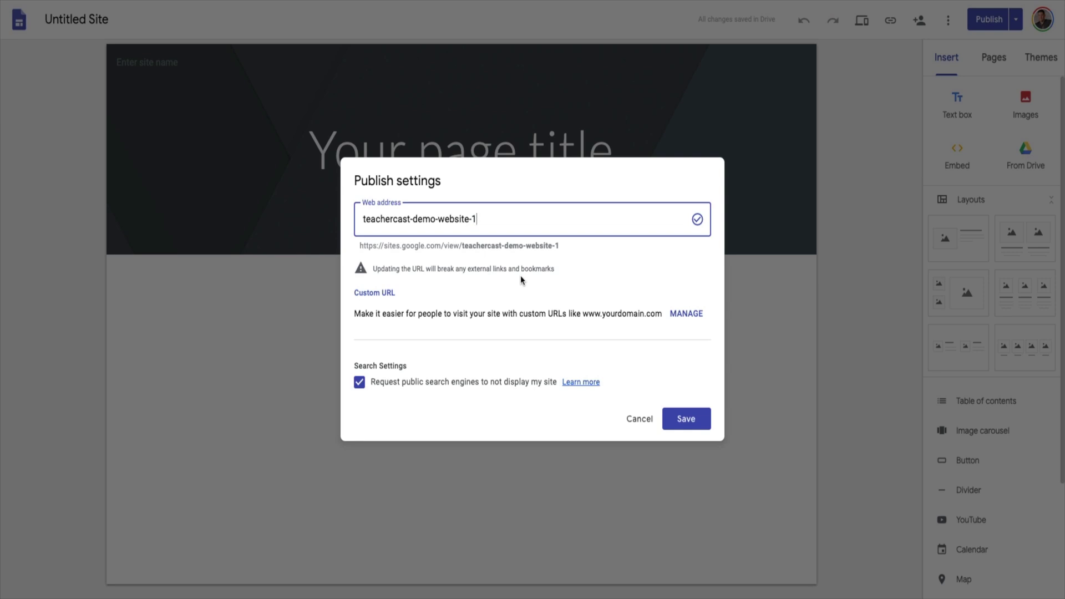
{"action": "key", "text": "BackSpace"}
{"action": "key", "text": "BackSpace"}
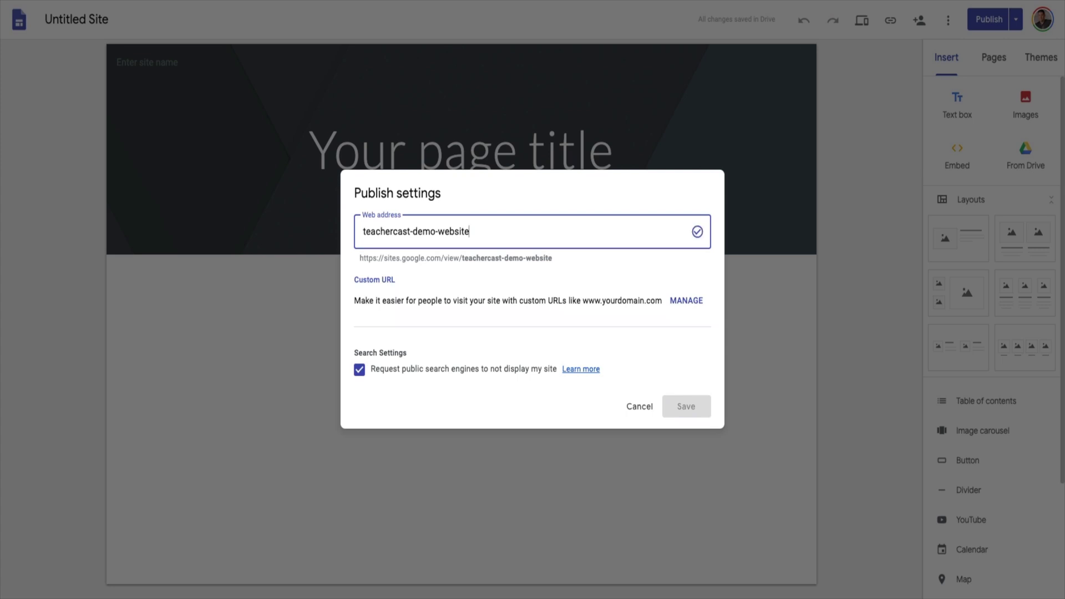
{"action": "left_click", "coordinate": [640, 407]}
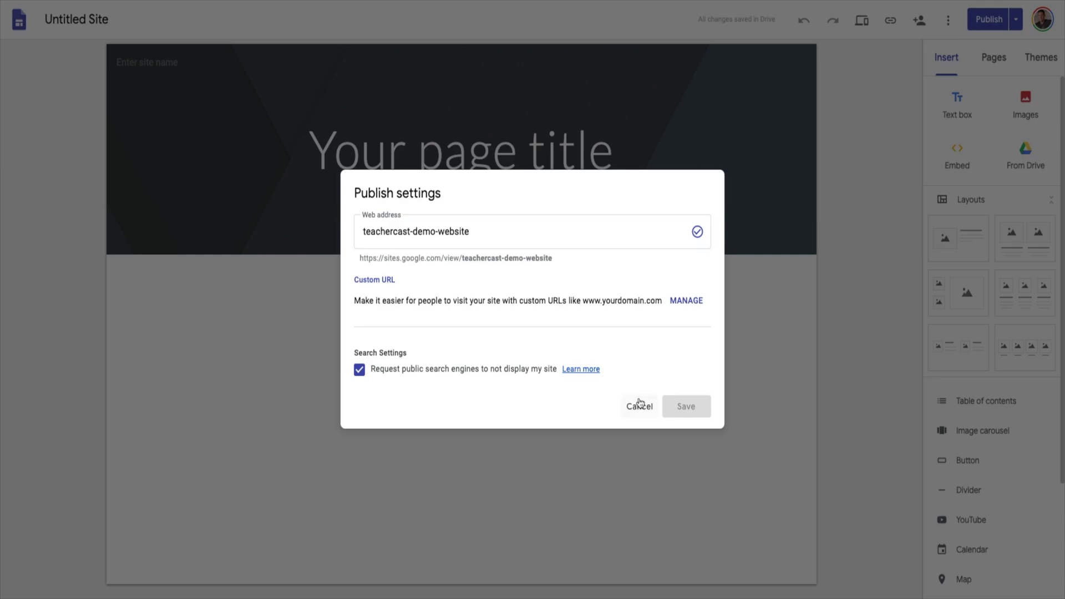
{"action": "left_click", "coordinate": [640, 406]}
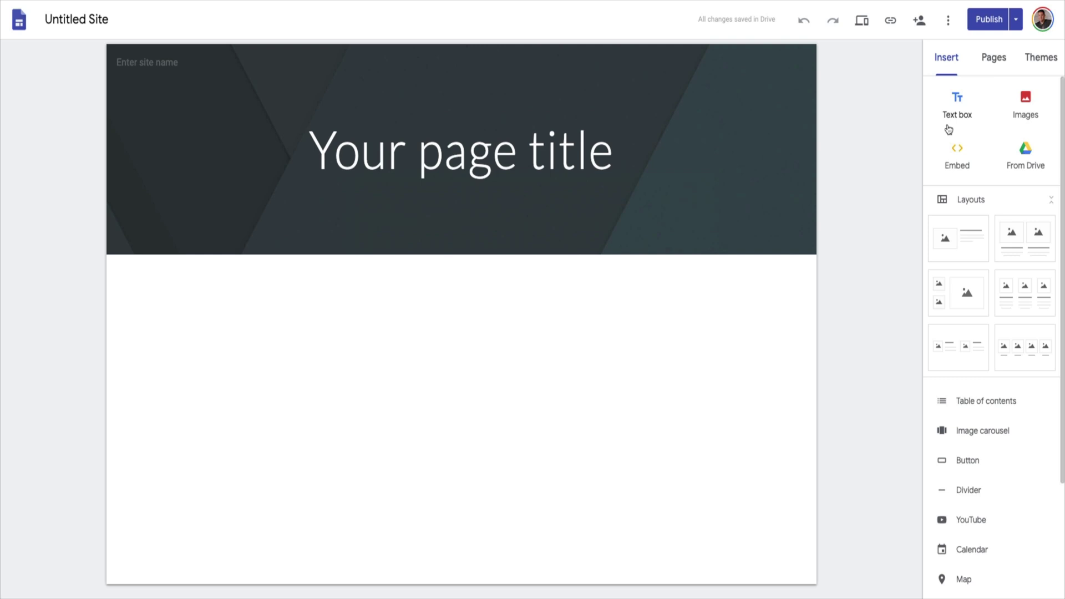
Step: Open the Share with others dialog showing draft and published site access
{"action": "left_click", "coordinate": [919, 21]}
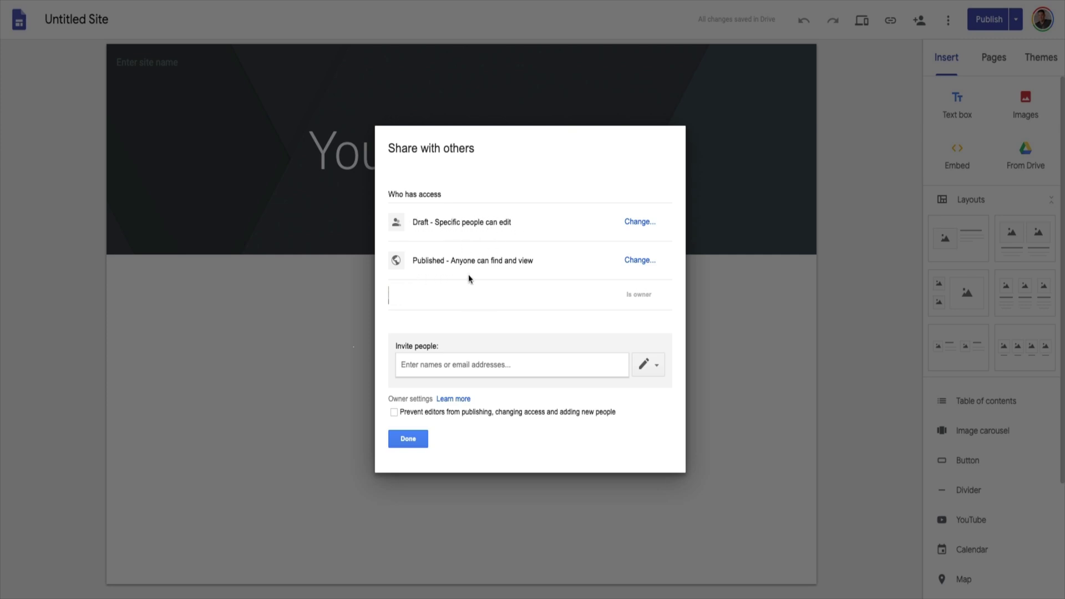
Step: Keep the draft's access at 'Off – Specific people' and save
{"action": "left_click", "coordinate": [640, 223]}
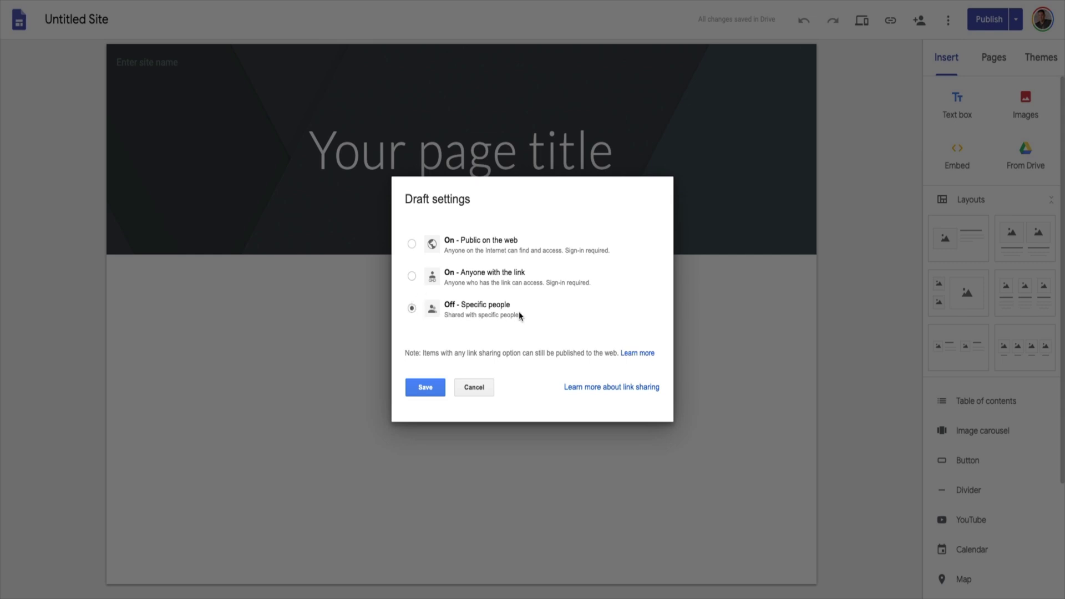
{"action": "left_click", "coordinate": [425, 388]}
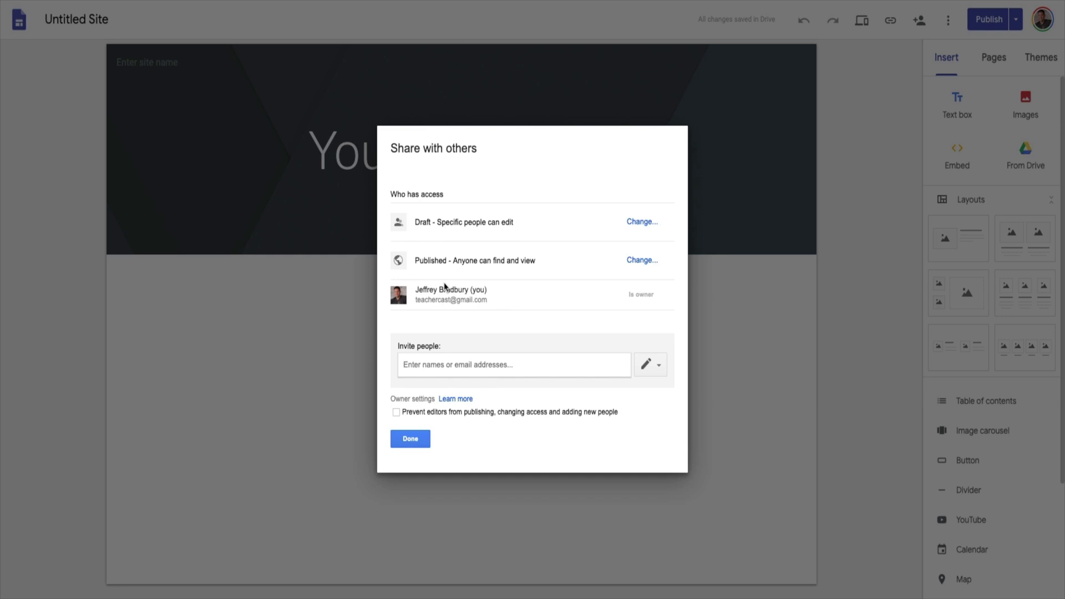
Step: Try 'Specific people can view', then revert the published site to 'Anyone can find and view'
{"action": "left_click", "coordinate": [641, 260]}
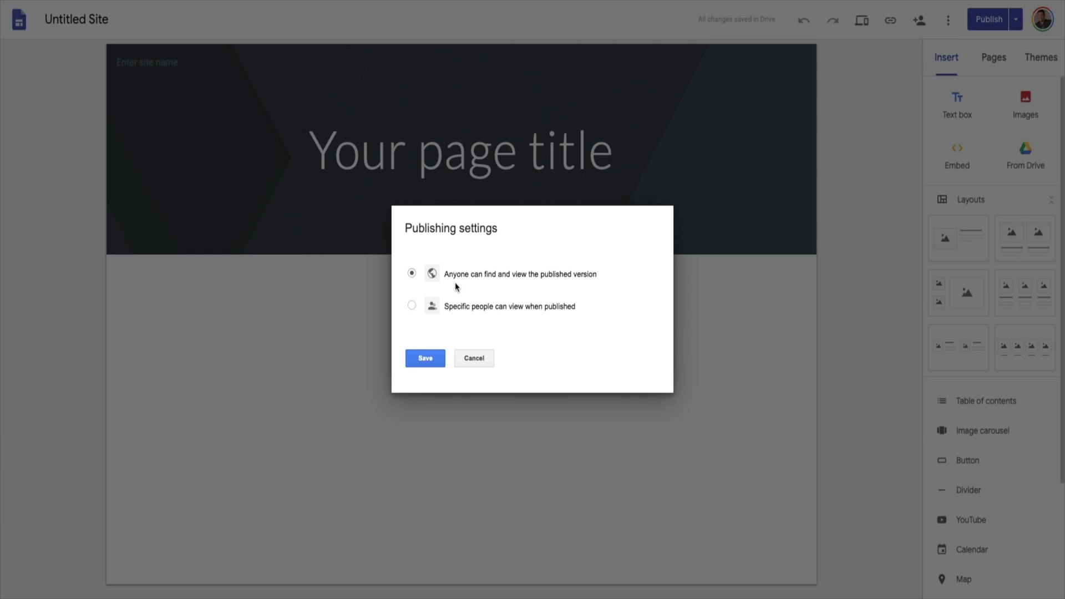
{"action": "left_click", "coordinate": [530, 310]}
{"action": "left_click", "coordinate": [412, 273]}
Step: Save the published site's visibility for anyone, then abandon the invitation, leaving permissions unchanged
{"action": "left_click", "coordinate": [426, 358]}
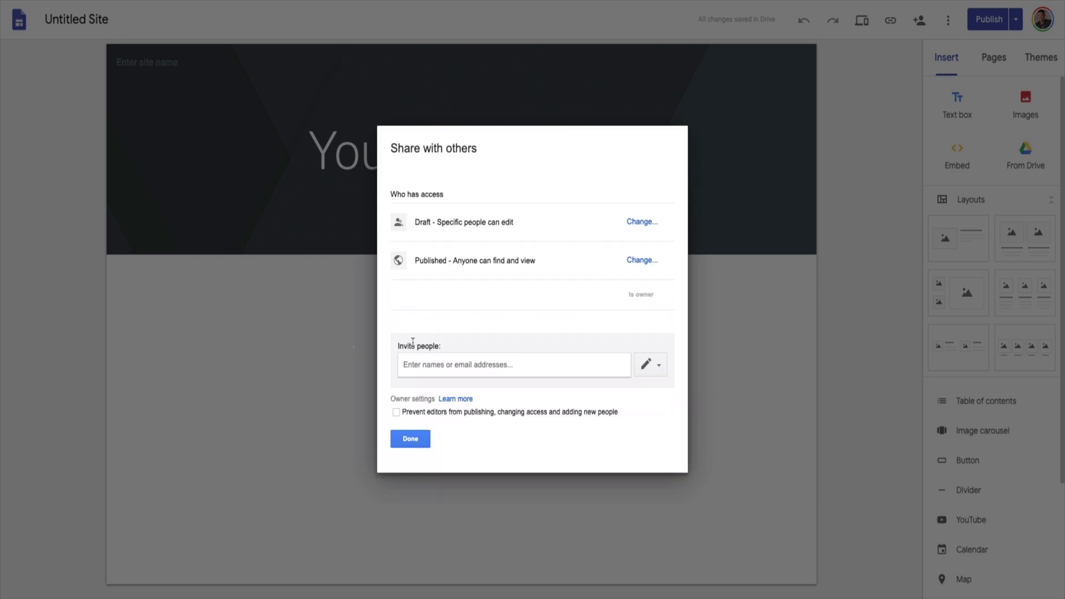
{"action": "left_click", "coordinate": [431, 364]}
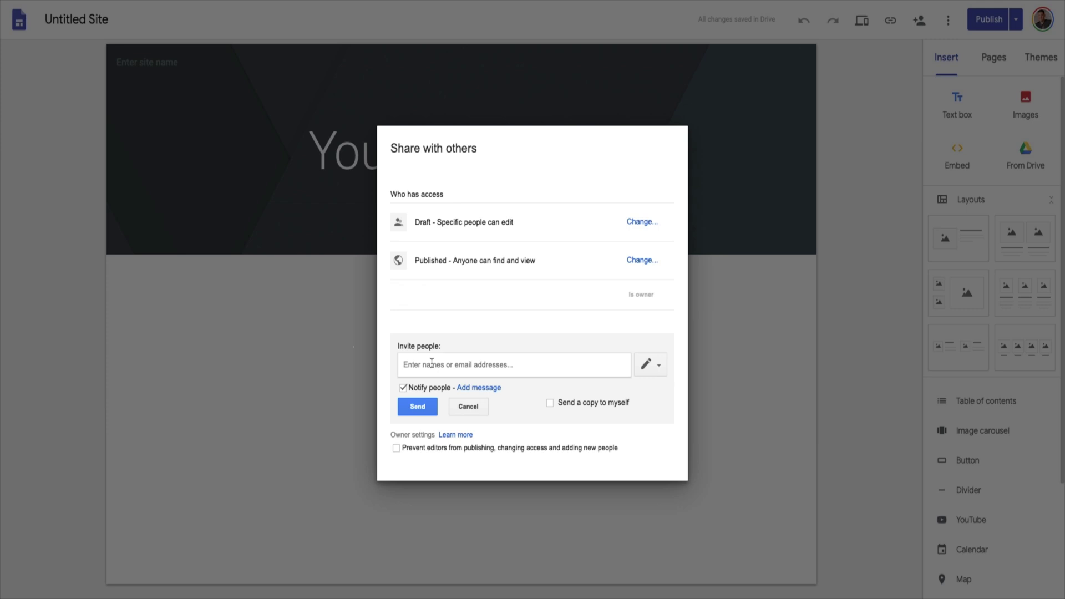
{"action": "type", "text": "a"}
{"action": "left_click", "coordinate": [658, 365]}
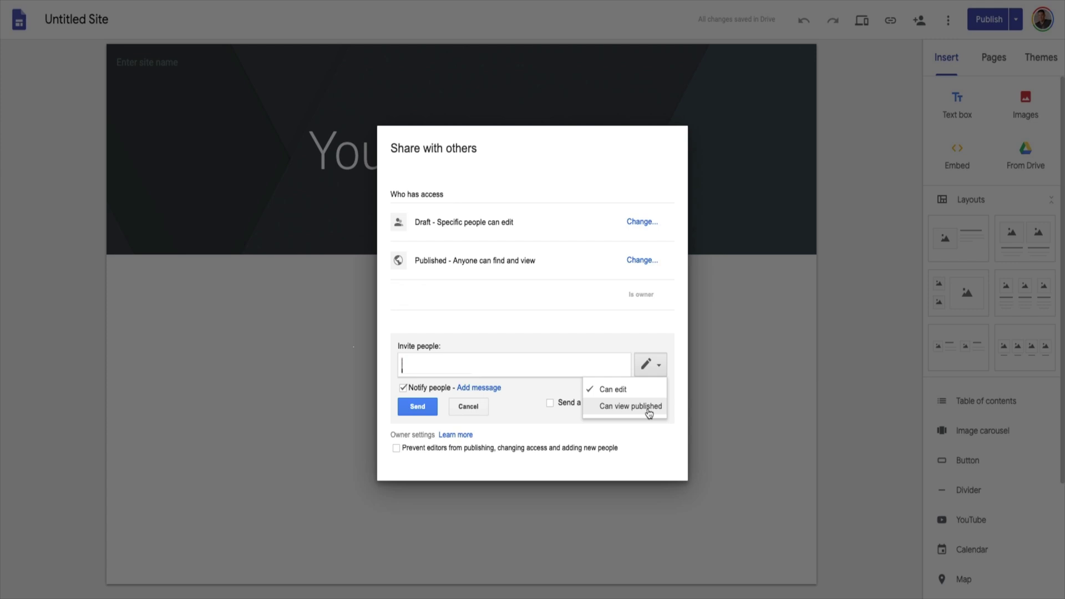
{"action": "left_click", "coordinate": [424, 458]}
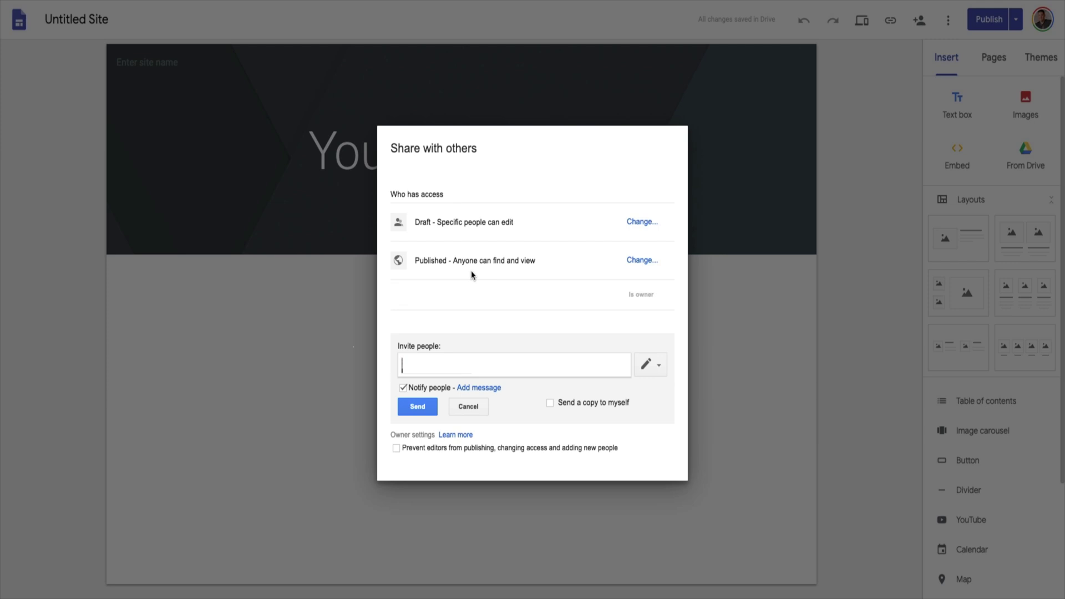
{"action": "left_click", "coordinate": [466, 406]}
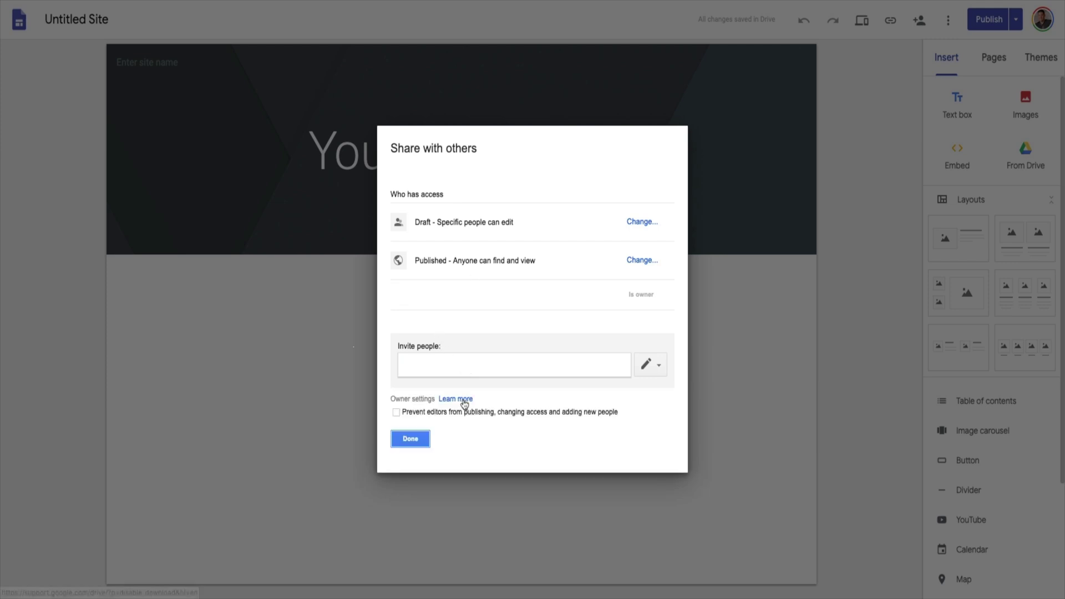
Step: Finish the Share with others dialog, keeping the draft to specific people and the published site public
{"action": "left_click", "coordinate": [411, 439]}
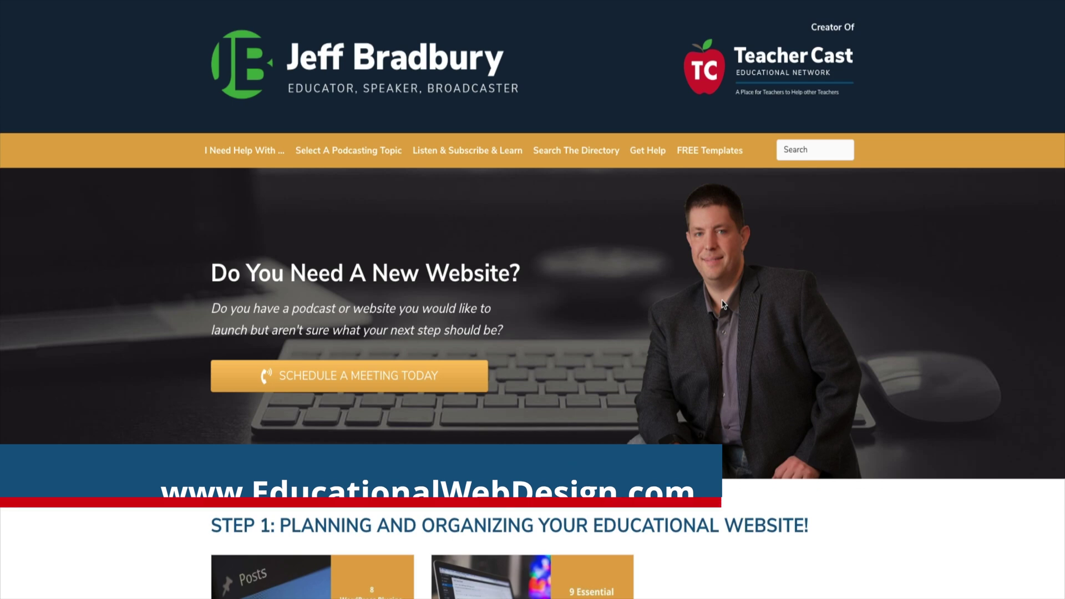
Step: Scroll the EducationalWebDesign.com homepage down to the orange Educational Podcasting Community banner
{"action": "scroll", "coordinate": [722, 306], "scroll_direction": "down", "scroll_amount": 4}
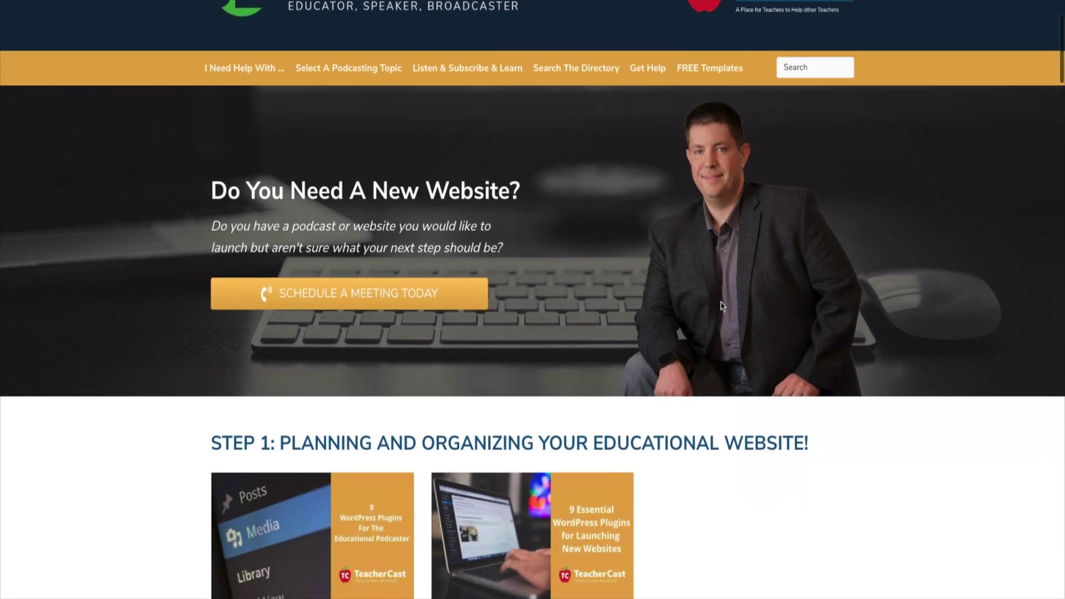
{"action": "scroll", "coordinate": [721, 305], "scroll_direction": "down", "scroll_amount": 8}
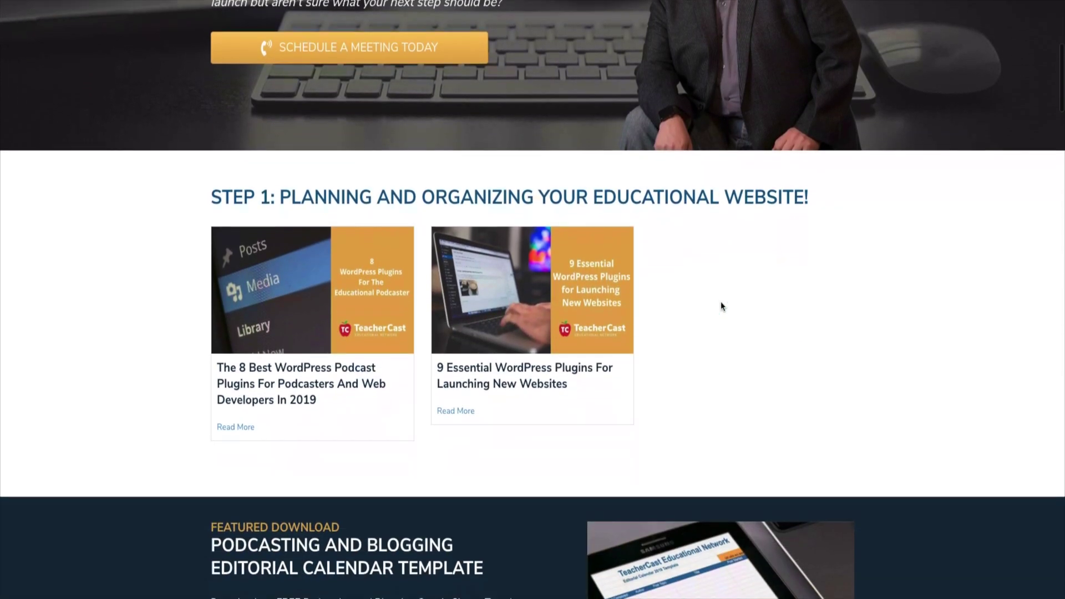
{"action": "scroll", "coordinate": [721, 305], "scroll_direction": "down", "scroll_amount": 9}
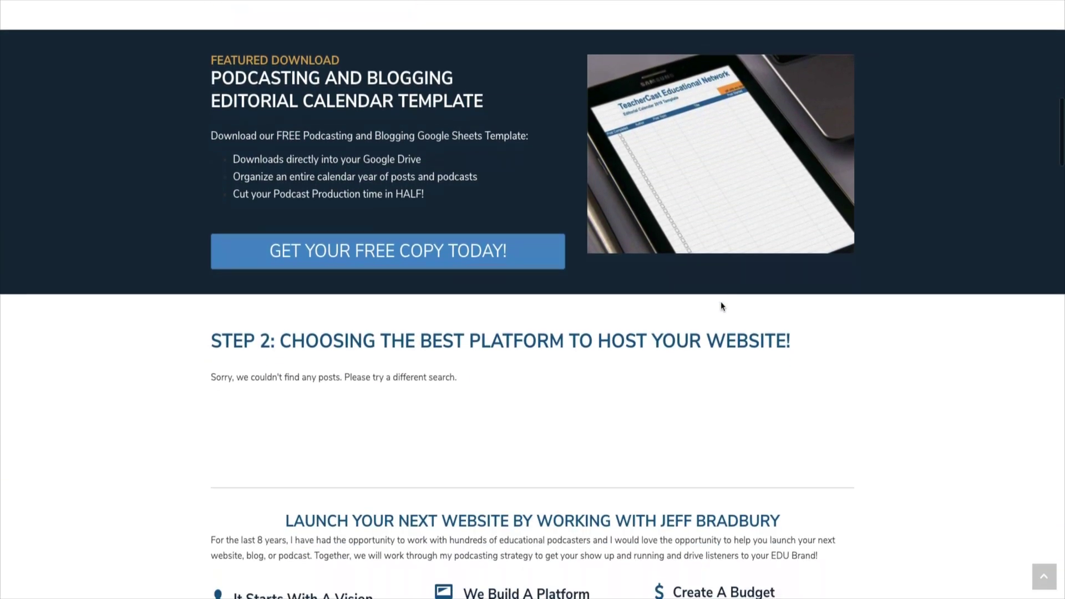
{"action": "scroll", "coordinate": [721, 305], "scroll_direction": "down", "scroll_amount": 3}
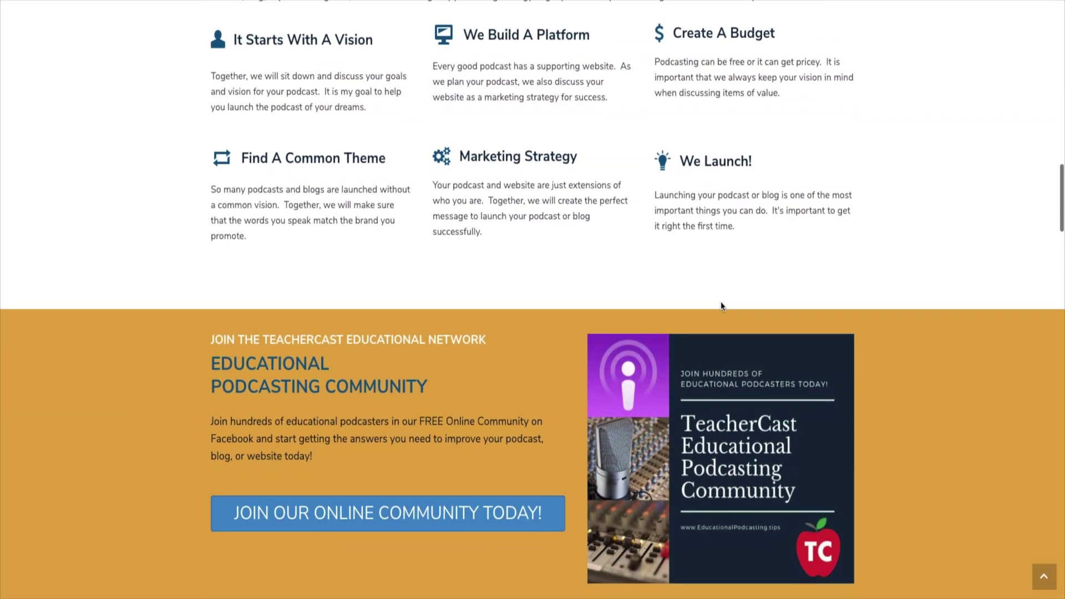